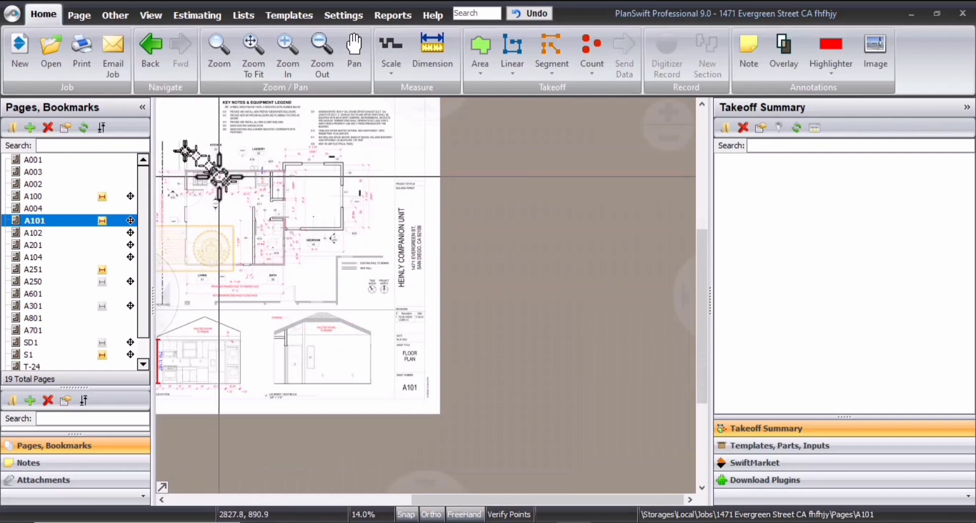
Examine the Level 1 demolition plan on sheet A101, including the existing garage outline and the legend of walls to remain or demolish.
drag(218, 177, 415, 184)
drag(349, 209, 436, 219)
drag(264, 209, 369, 214)
scroll(399, 244, up, 3)
scroll(413, 241, up, 2)
drag(413, 241, 357, 329)
scroll(409, 234, down, 2)
drag(408, 235, 338, 327)
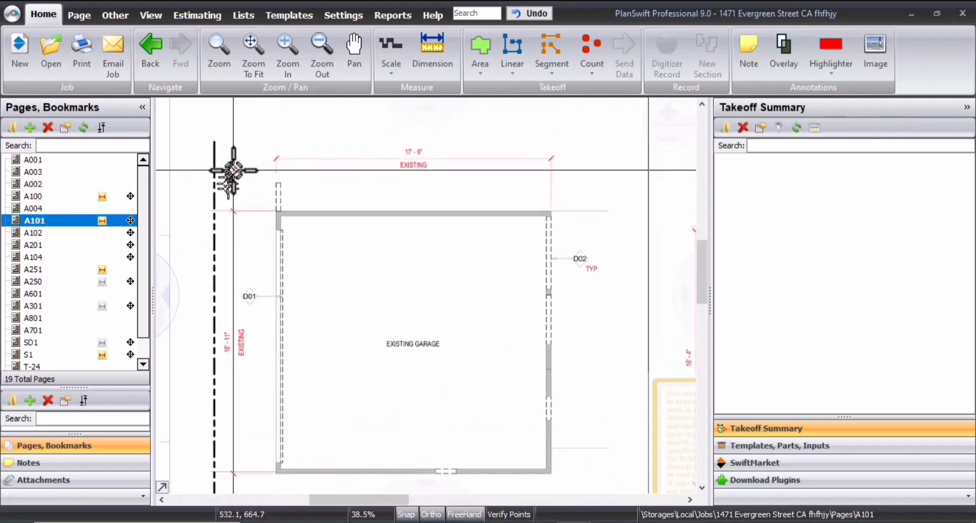
scroll(310, 351, down, 2)
drag(408, 235, 397, 241)
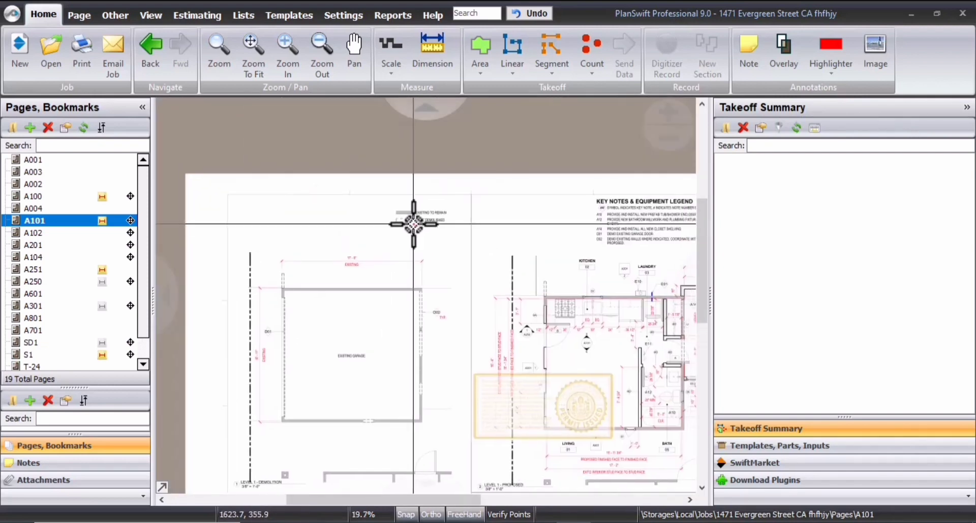
scroll(417, 213, up, 4)
drag(489, 277, 410, 240)
drag(241, 189, 473, 222)
scroll(433, 264, down, 2)
drag(438, 258, 501, 179)
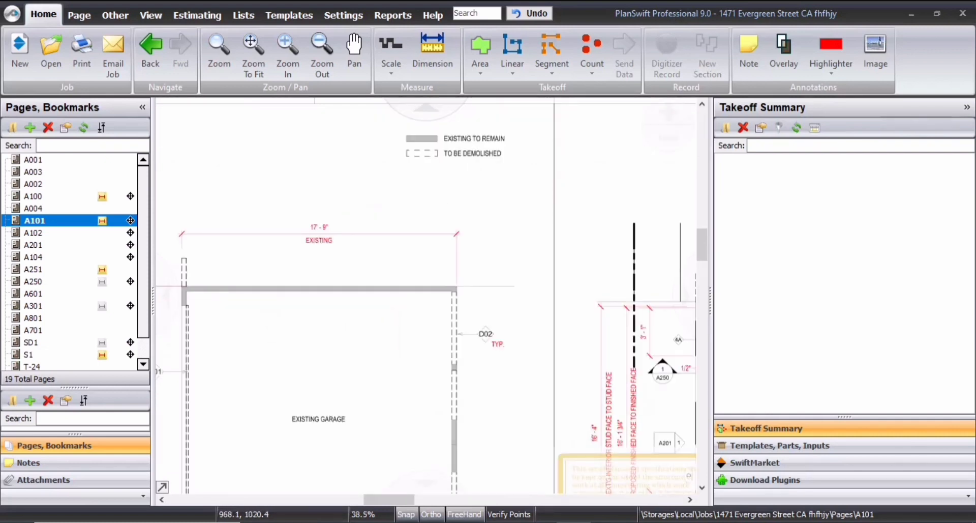
Inspect the dashed openings and wall segments around the existing garage, including the items tagged D01 and D02.
drag(223, 385, 447, 278)
scroll(409, 115, up, 3)
drag(366, 207, 485, 322)
scroll(483, 323, down, 1)
drag(625, 478, 363, 320)
scroll(415, 376, down, 2)
scroll(496, 344, up, 1)
scroll(471, 269, down, 1)
drag(512, 287, 508, 241)
scroll(461, 290, up, 1)
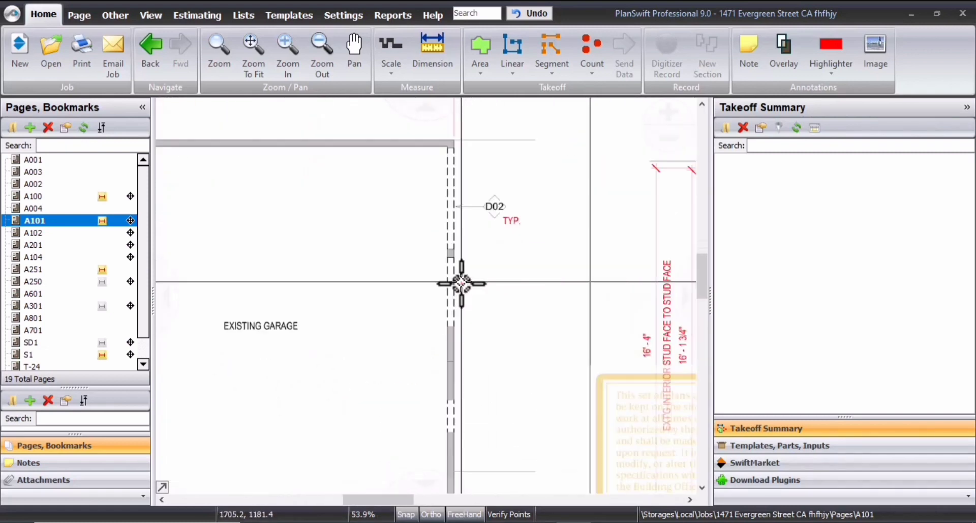
drag(462, 283, 459, 148)
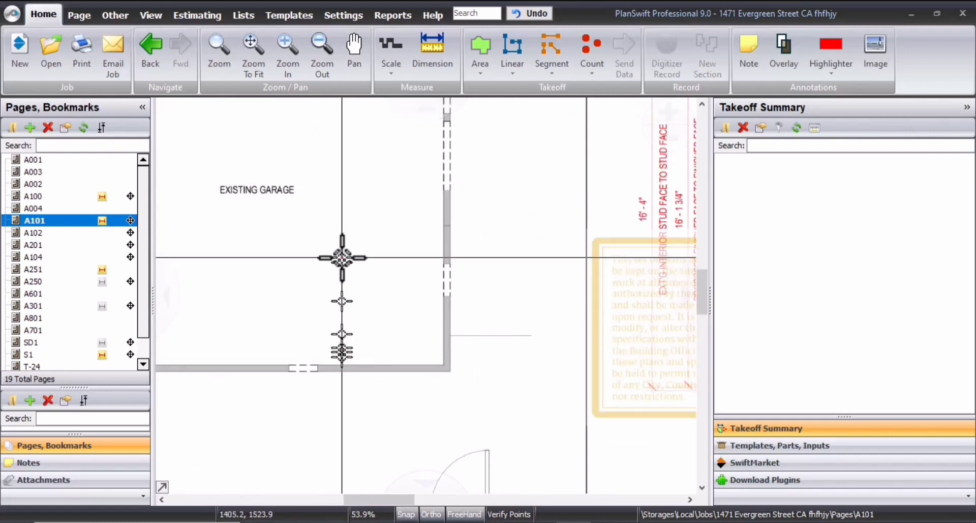
drag(170, 182, 578, 282)
scroll(386, 267, down, 2)
drag(512, 220, 388, 202)
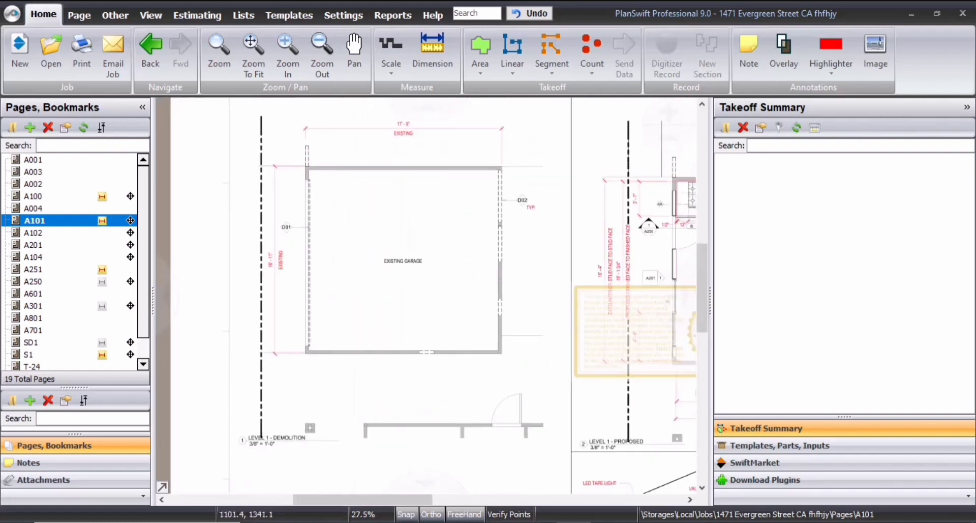
Review the proposed floor plan, kitchen elevation and laundry vestibule section, and return to the demolition plan of the existing garage.
scroll(484, 246, down, 1)
drag(507, 299, 362, 279)
drag(370, 310, 356, 220)
drag(427, 264, 417, 246)
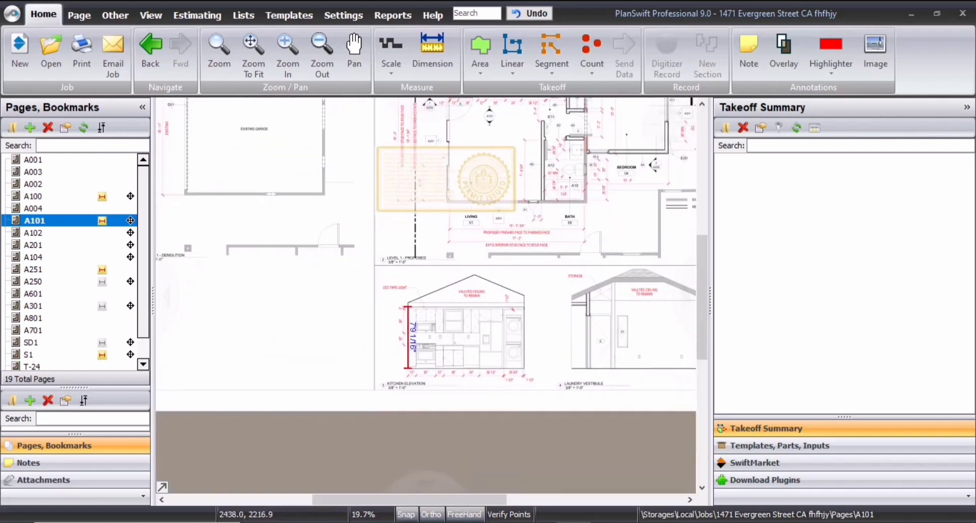
drag(495, 256, 351, 300)
scroll(476, 329, up, 4)
drag(388, 268, 617, 402)
scroll(518, 333, down, 4)
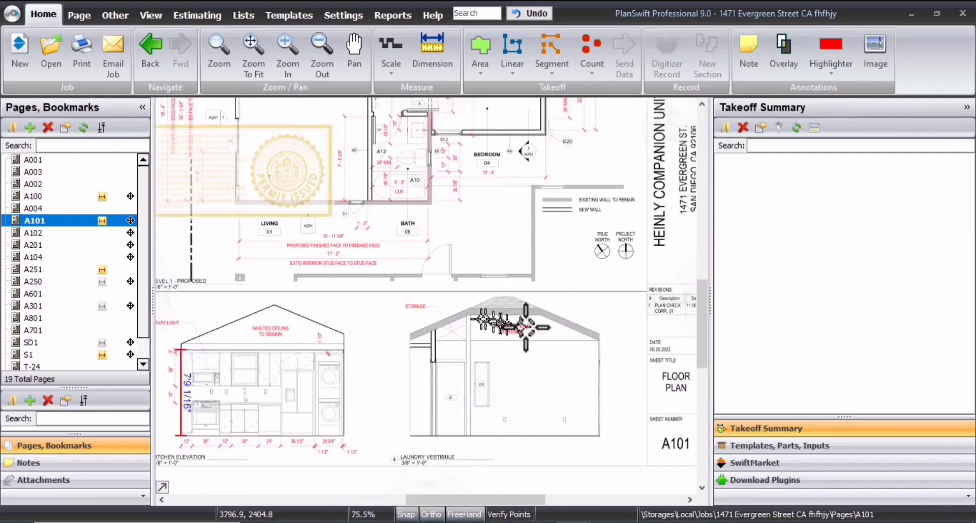
drag(523, 326, 966, 406)
scroll(508, 292, up, 1)
drag(507, 293, 344, 261)
scroll(441, 217, up, 3)
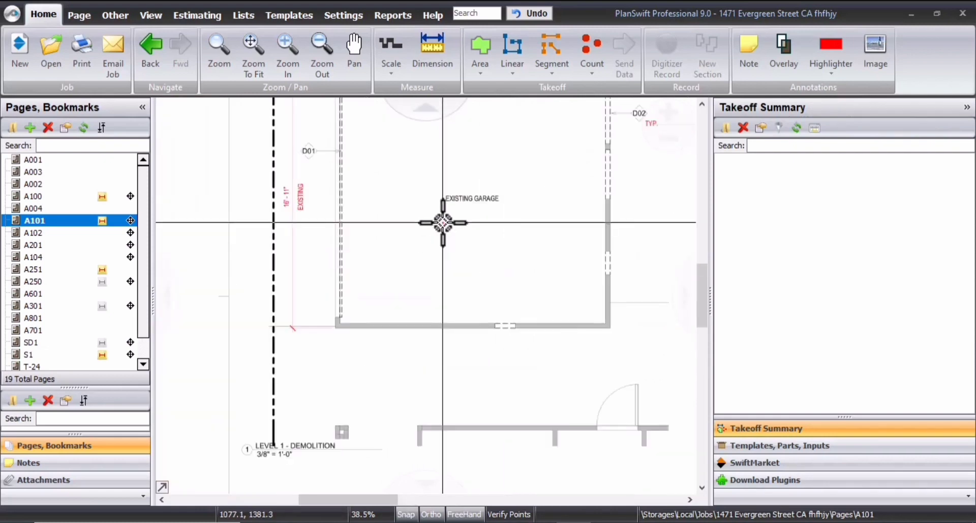
scroll(380, 263, down, 2)
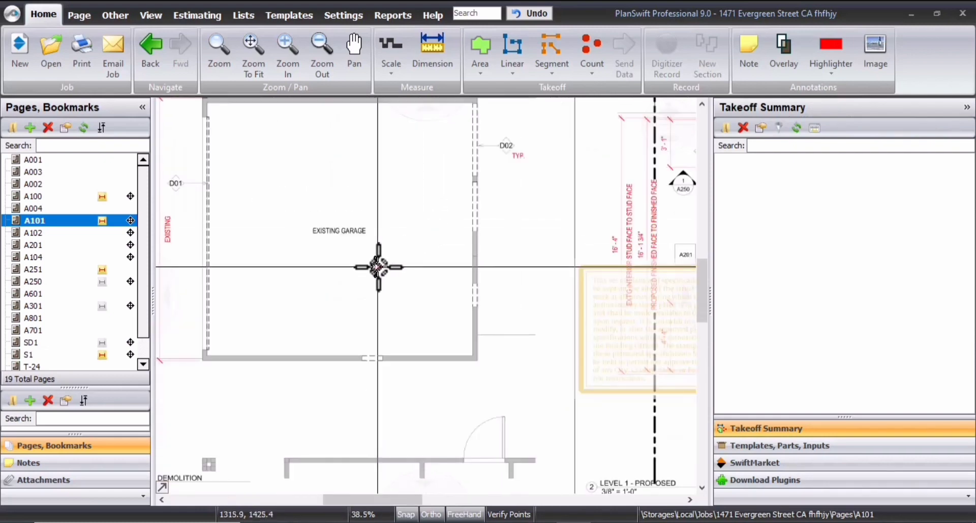
drag(446, 257, 439, 279)
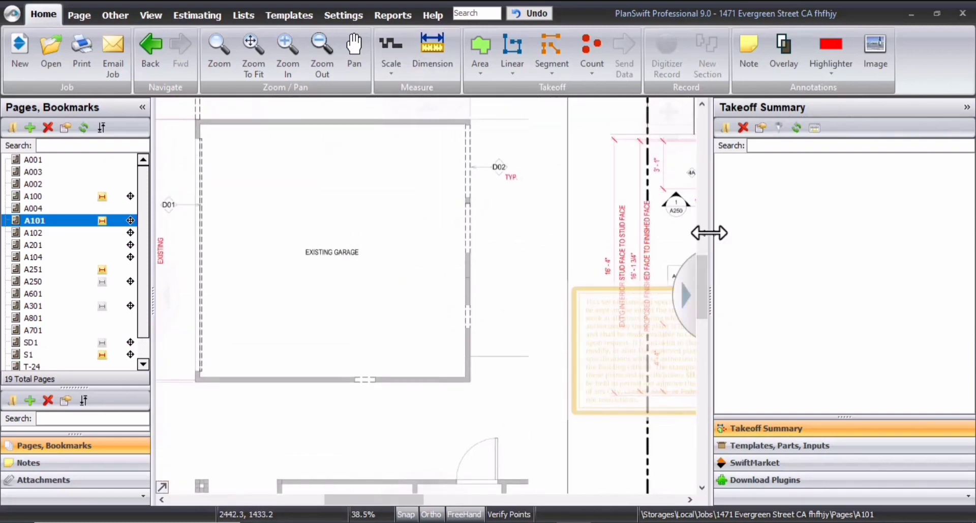
Create a takeoff folder named Demo.
click(727, 128)
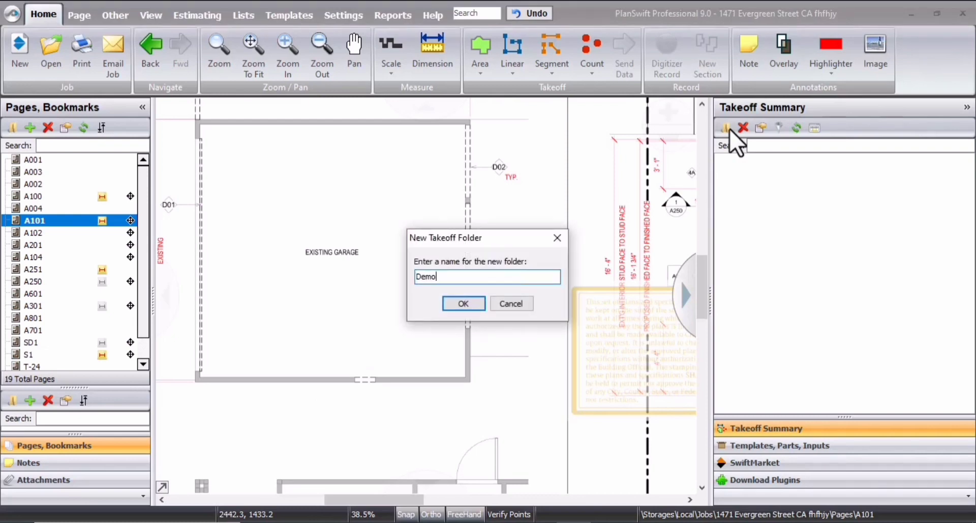
click(463, 303)
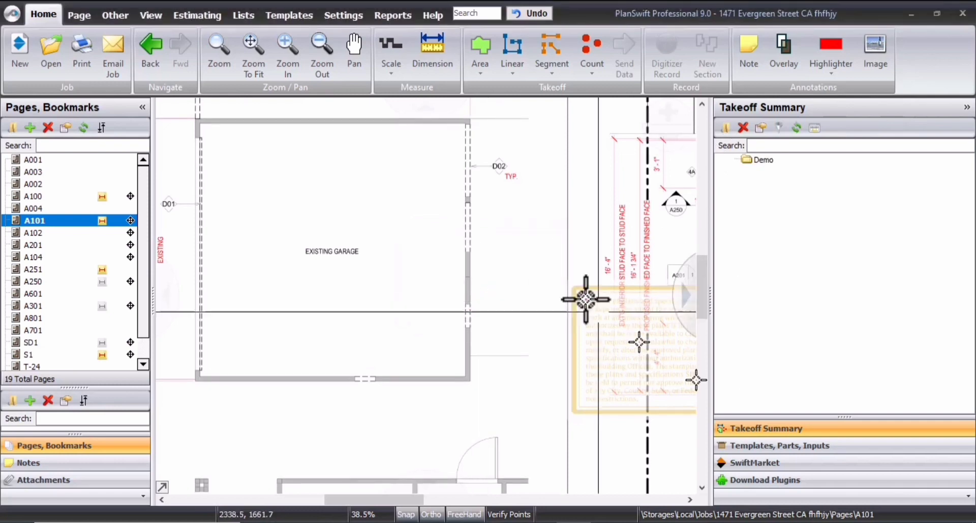
Create a linear takeoff named "Existing Wall To be Removed" with the teal colour and solid fill.
drag(366, 266, 389, 315)
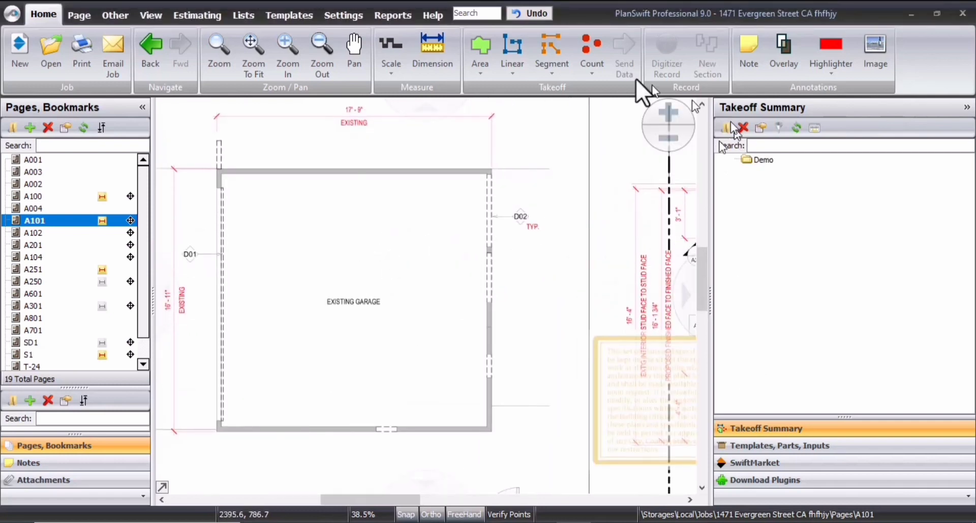
click(509, 47)
text(Existing Wall To be Removed)
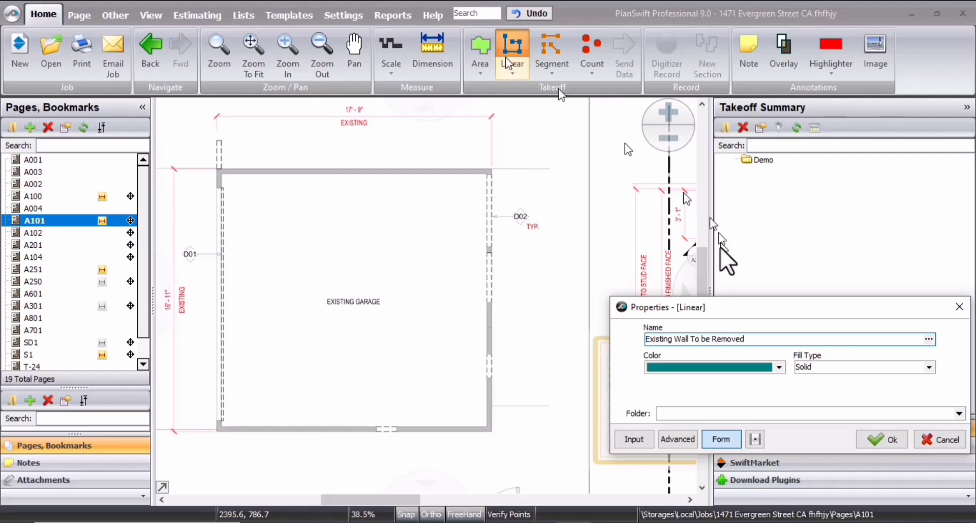
click(882, 439)
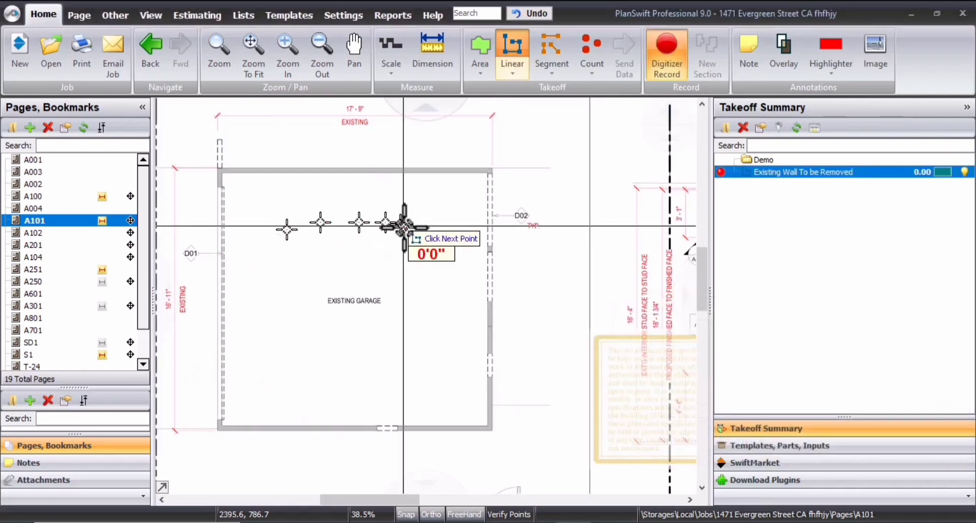
Trace the dashed wall stub above the garage's upper-left corner as a line about 1.8 ft long and finish recording.
scroll(220, 172, up, 6)
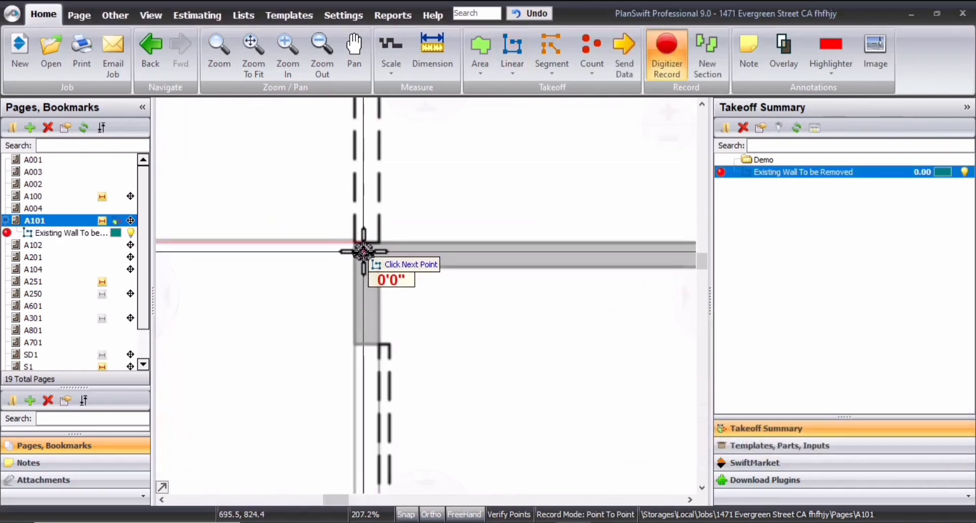
click(365, 242)
key(Up)
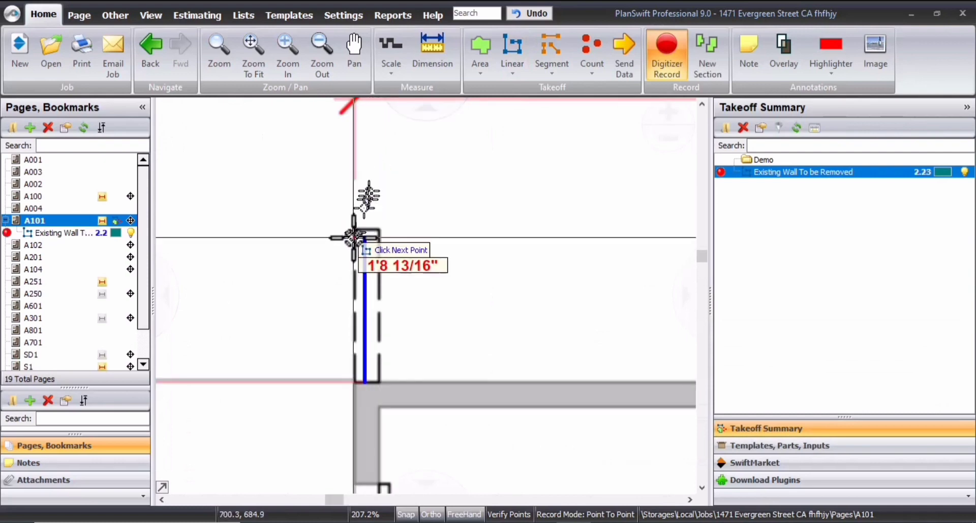
scroll(355, 175, up, 3)
click(371, 221)
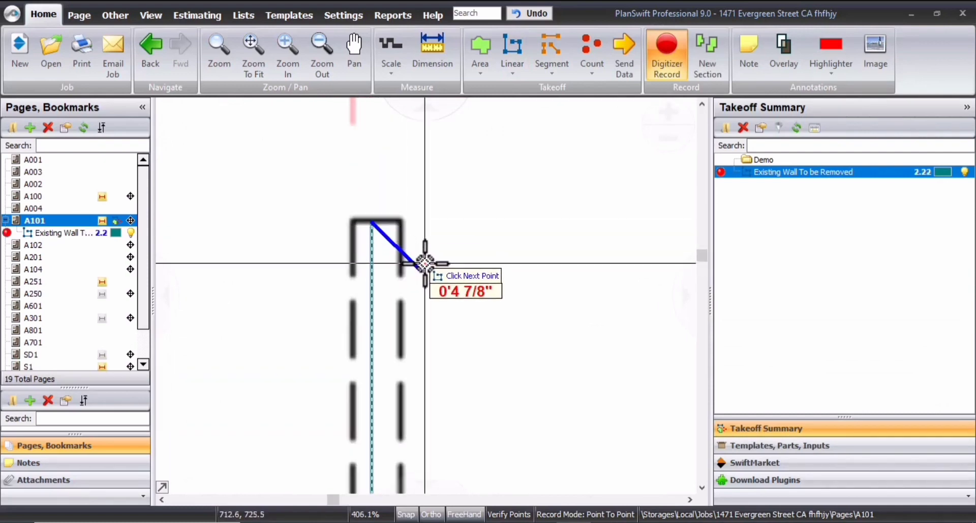
key(Escape)
scroll(424, 263, down, 9)
key(Escape)
drag(421, 262, 392, 205)
key(Escape)
scroll(431, 251, down, 1)
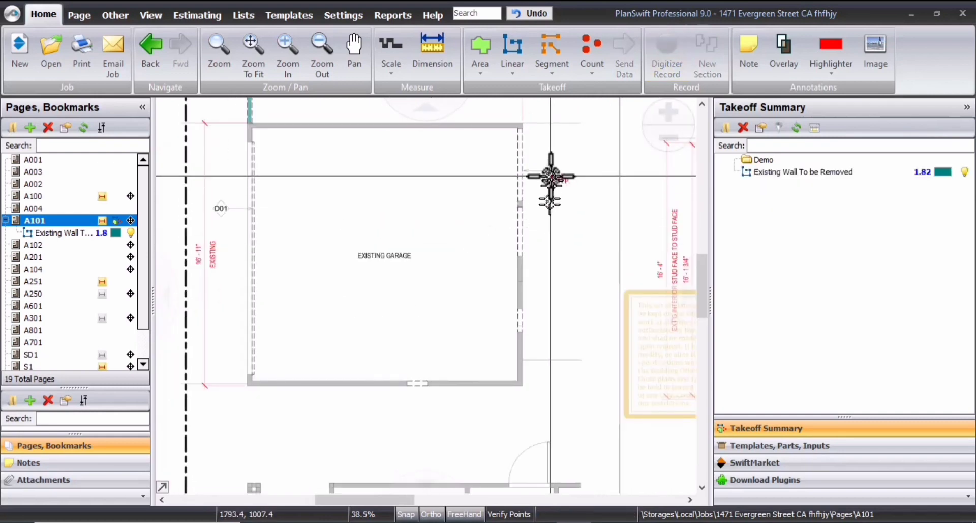
Create a count takeoff named "Exisitng Door To Be Removed" with solid red circle markers.
scroll(543, 310, up, 1)
scroll(418, 245, down, 1)
drag(415, 235, 440, 253)
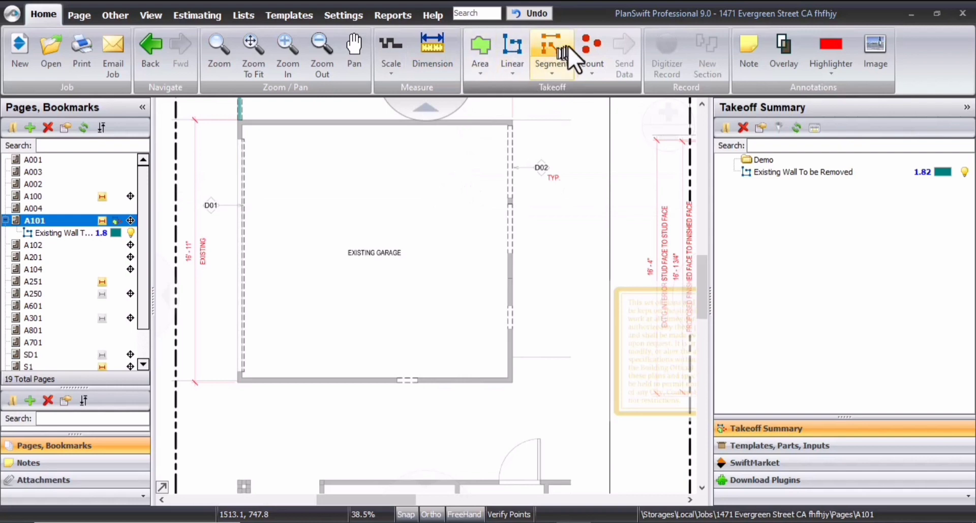
click(593, 45)
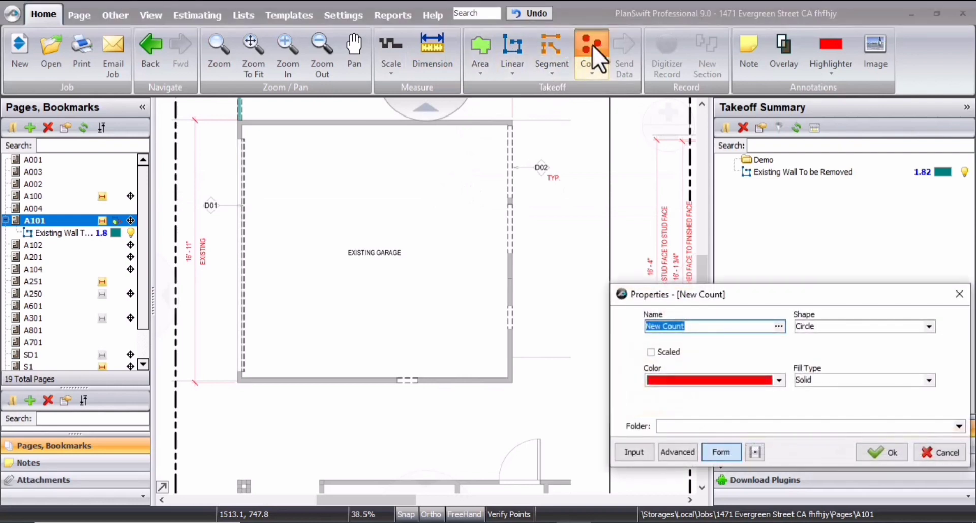
text(Exisitng Door To Be R)
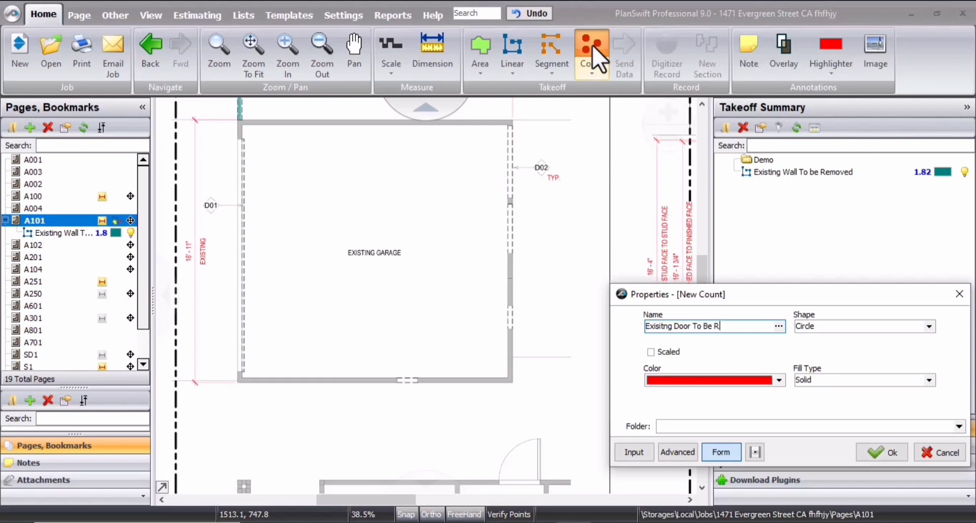
text(d)
click(884, 454)
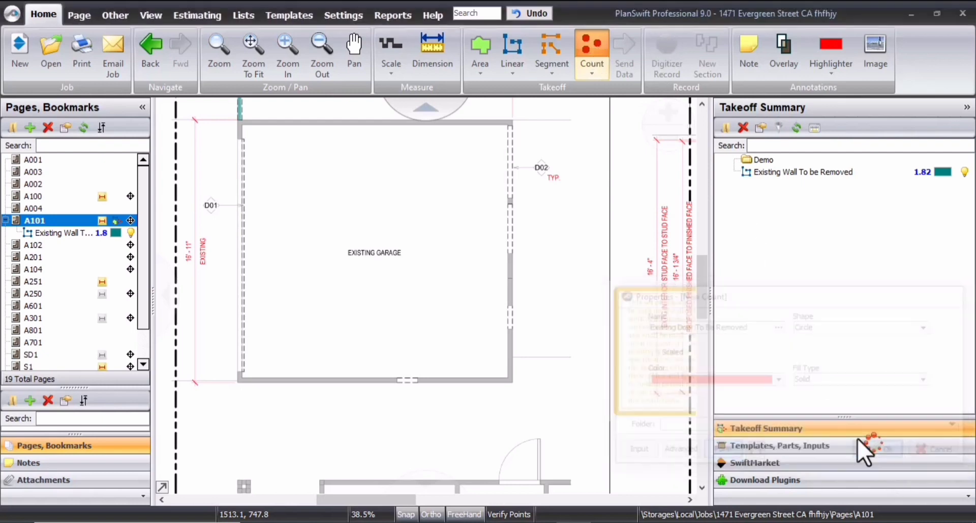
Mark the door opening at D02 and the garage door at D01 as doors to be removed, and finish recording.
click(512, 160)
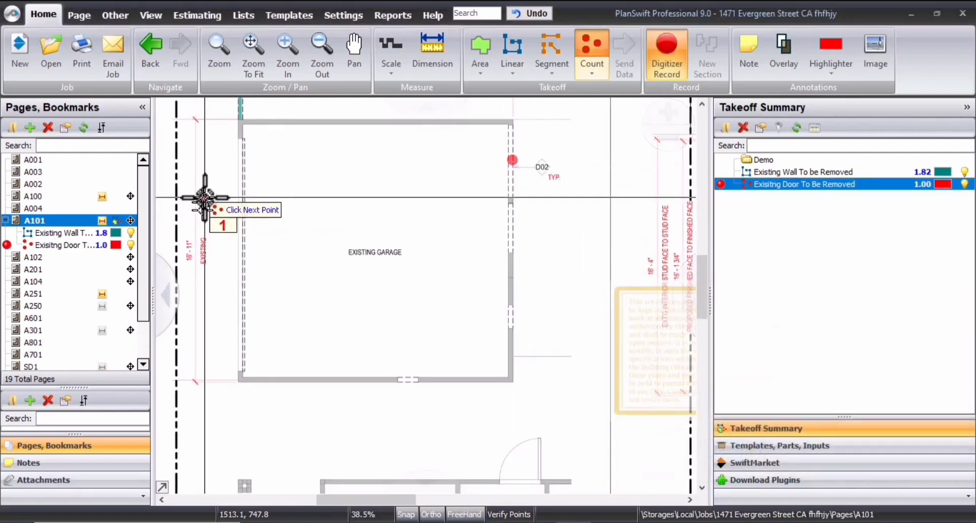
click(245, 201)
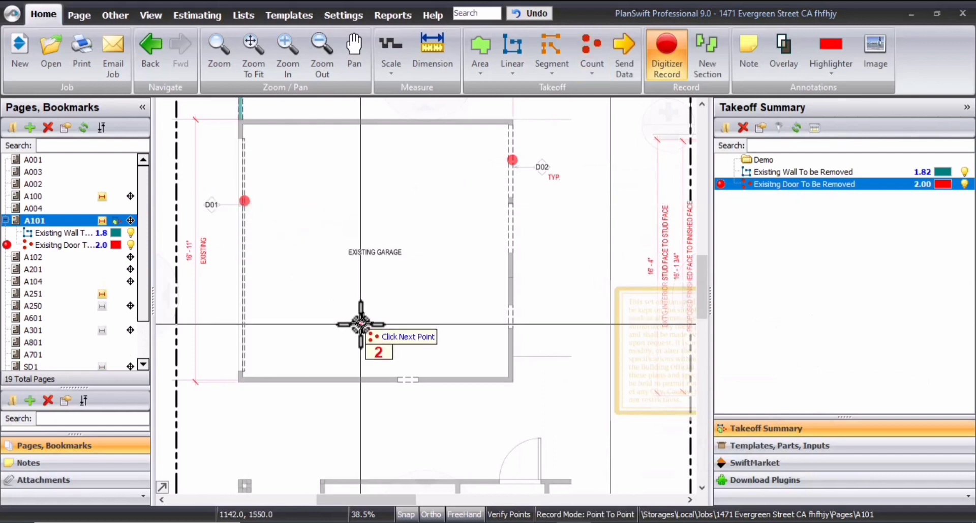
key(Escape)
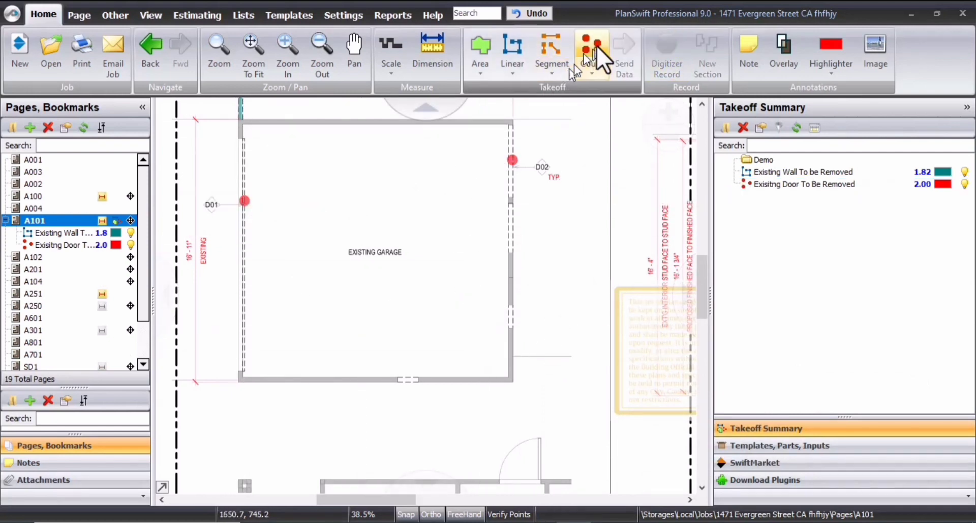
Create a count takeoff named "Existing Window To Be Removed" with solid green circle markers.
click(592, 48)
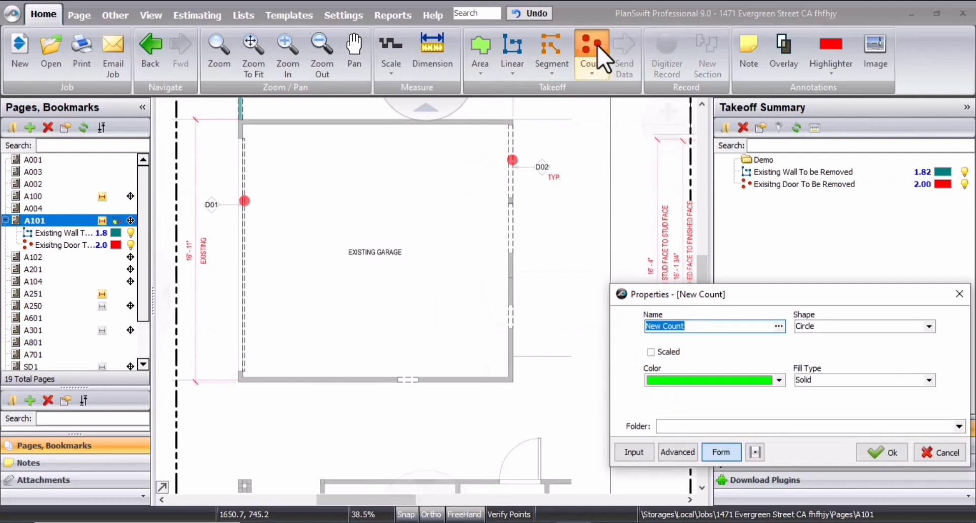
text(E)
text(xisting Window To Be Removed)
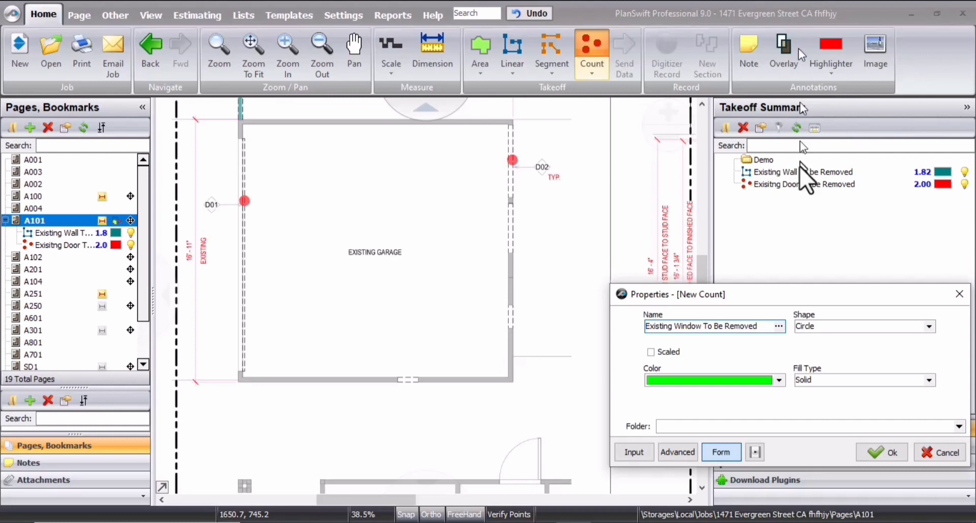
click(882, 453)
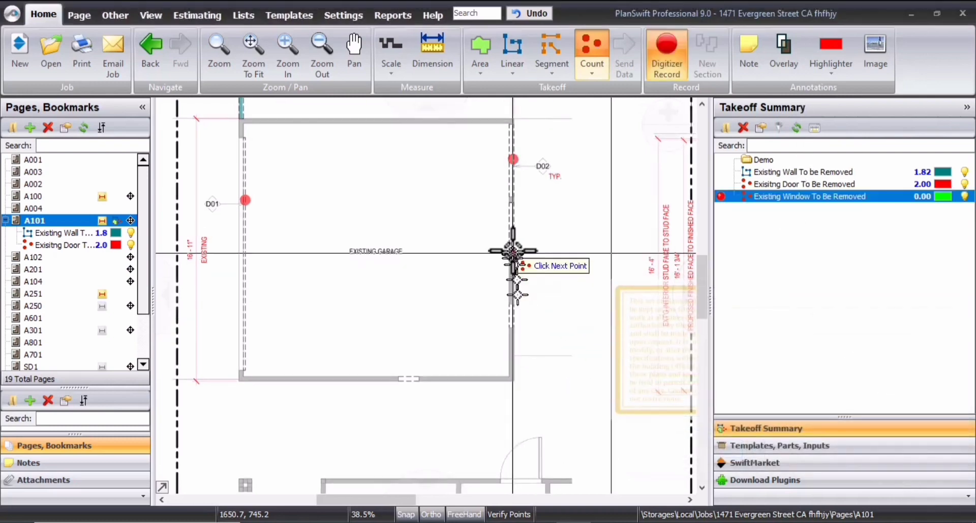
Mark the two dashed window openings in the garage's right wall and the one in its bottom wall for removal.
click(509, 233)
click(511, 320)
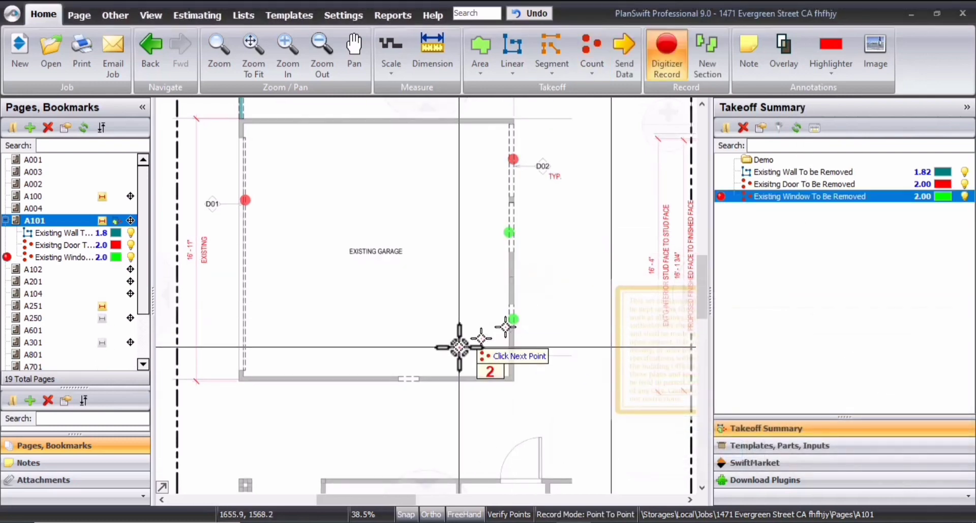
click(411, 380)
Compare the marked demolition plan with the proposed Level 1 floor plan to check the existing openings.
scroll(458, 288, down, 3)
drag(533, 325, 398, 336)
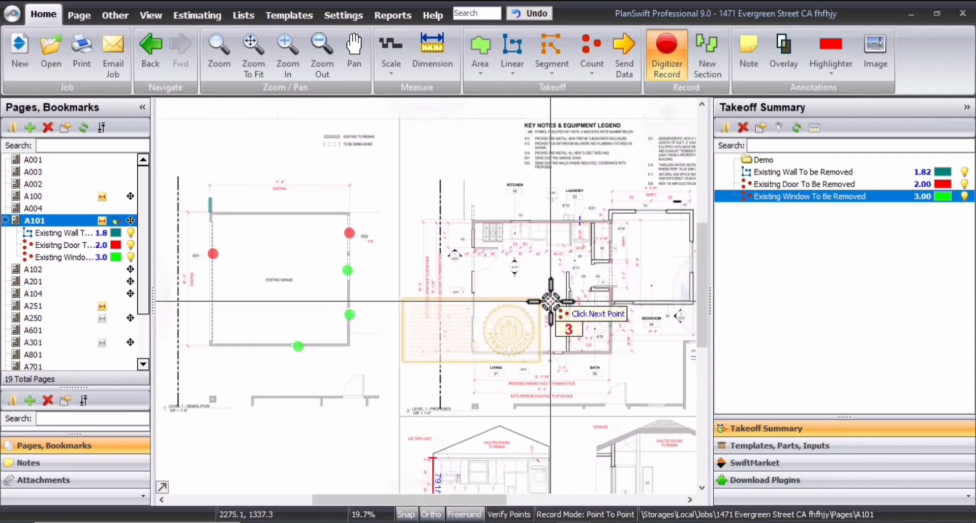
scroll(626, 244, up, 5)
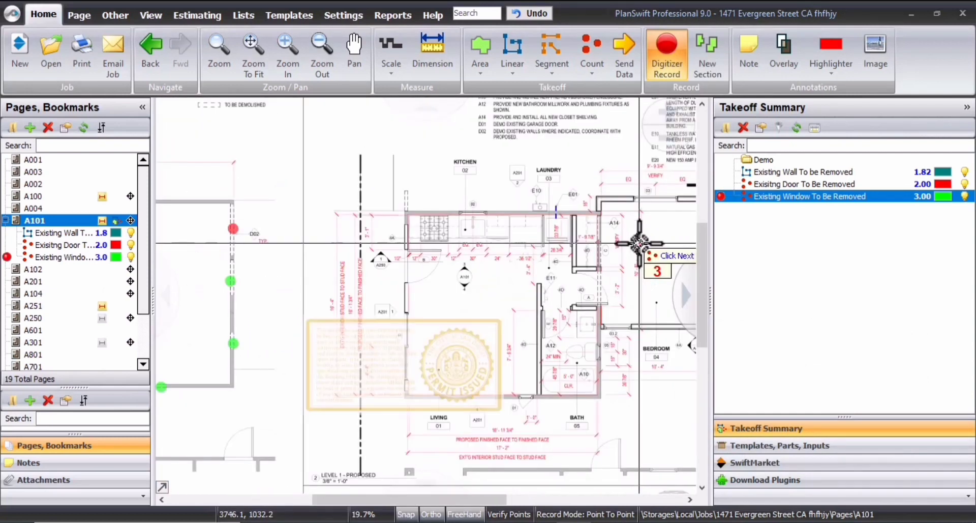
drag(582, 244, 556, 223)
drag(404, 300, 521, 245)
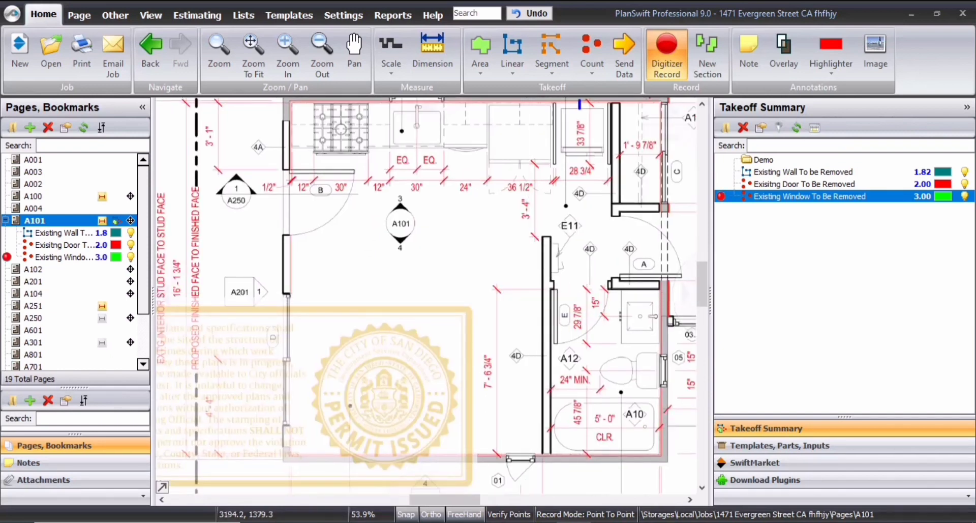
scroll(516, 294, down, 2)
drag(290, 248, 470, 267)
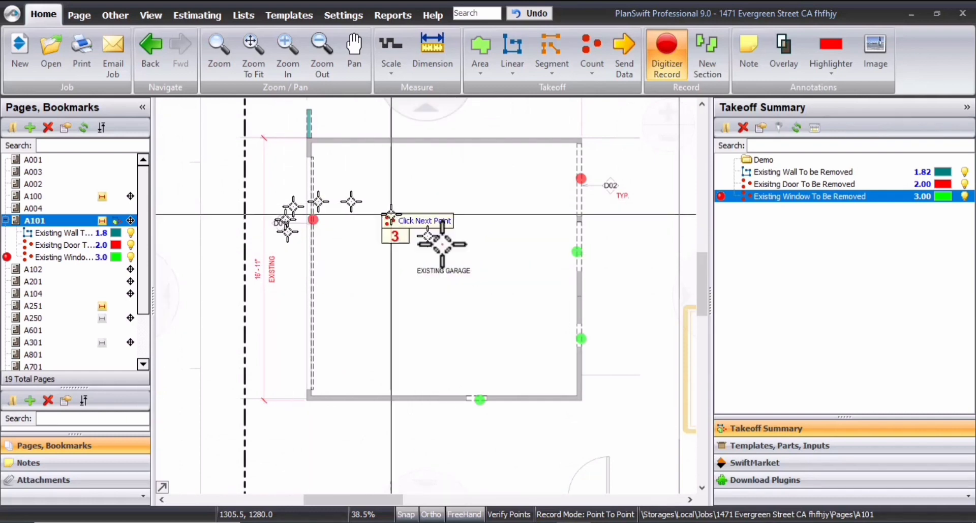
Finish recording the window count and create a solid yellow linear takeoff named "Existing Wall Finish To Be Removed".
key(Escape)
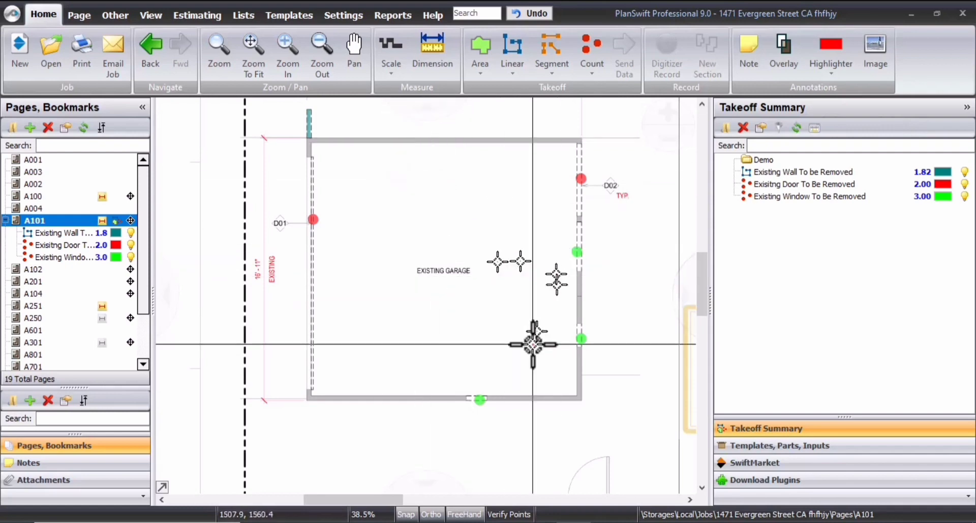
click(510, 34)
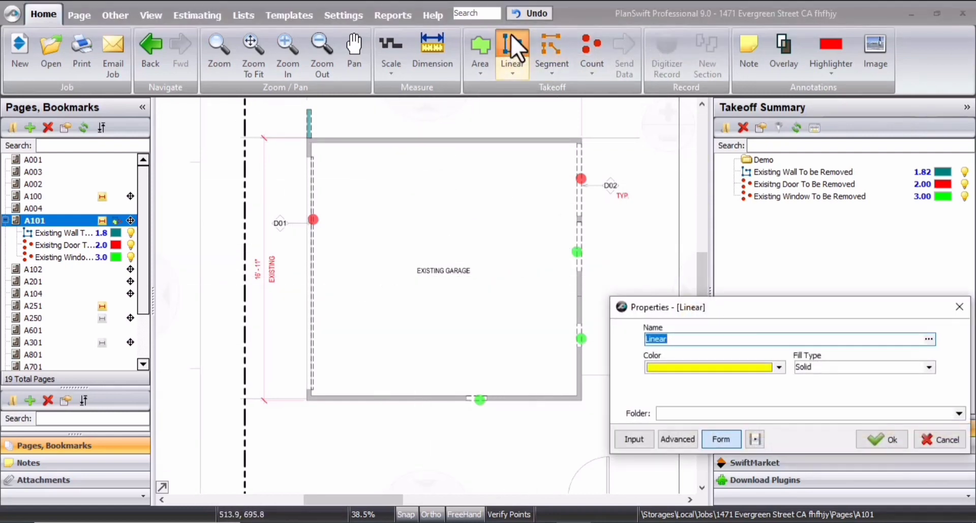
text(Ex)
text(isitng)
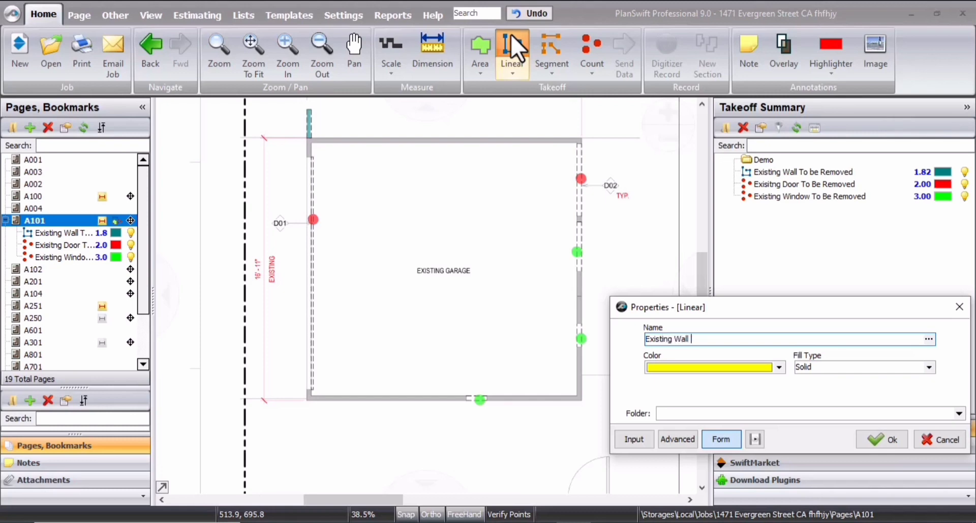
text(sh To Be Removed)
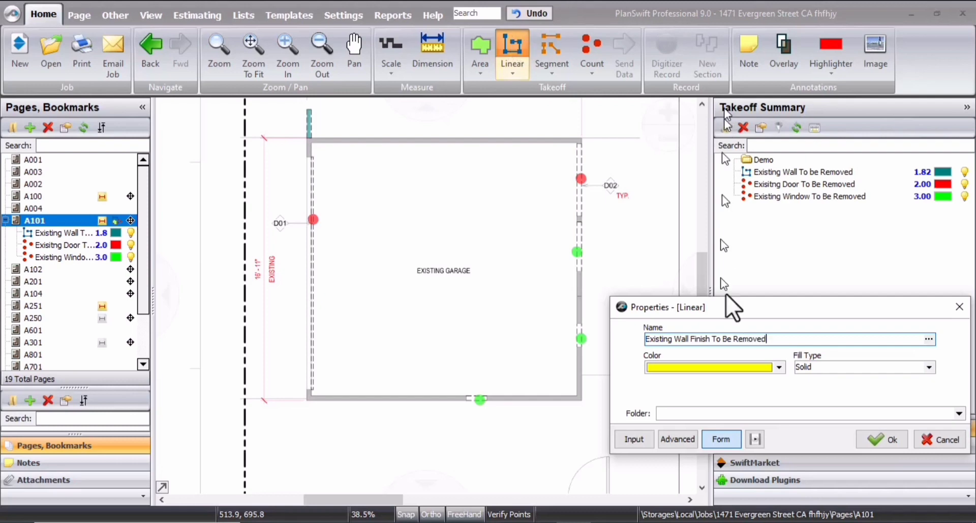
click(890, 446)
Trace the wall finish along the inner faces of the garage's top and right walls, from the top-left to the bottom-right corner.
scroll(295, 150, up, 10)
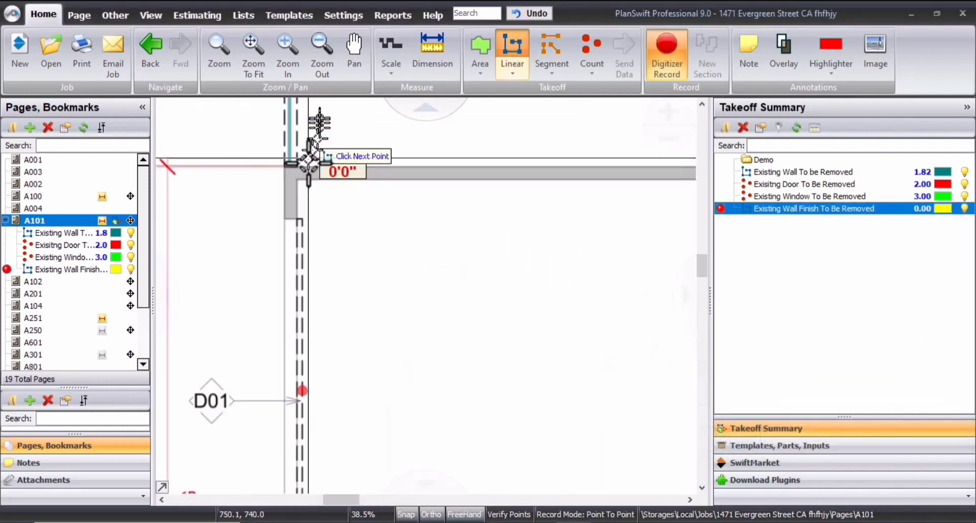
scroll(283, 192, down, 8)
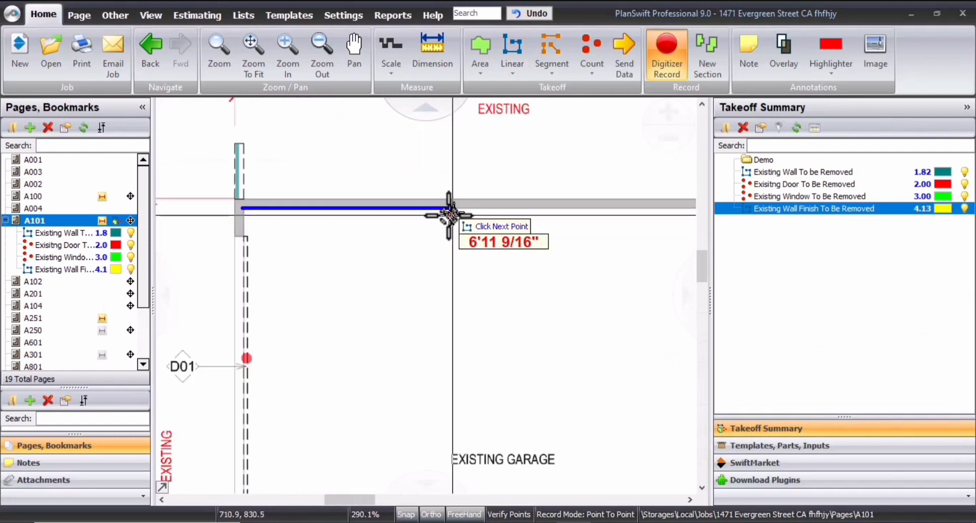
scroll(451, 208, up, 3)
click(460, 199)
scroll(422, 214, down, 5)
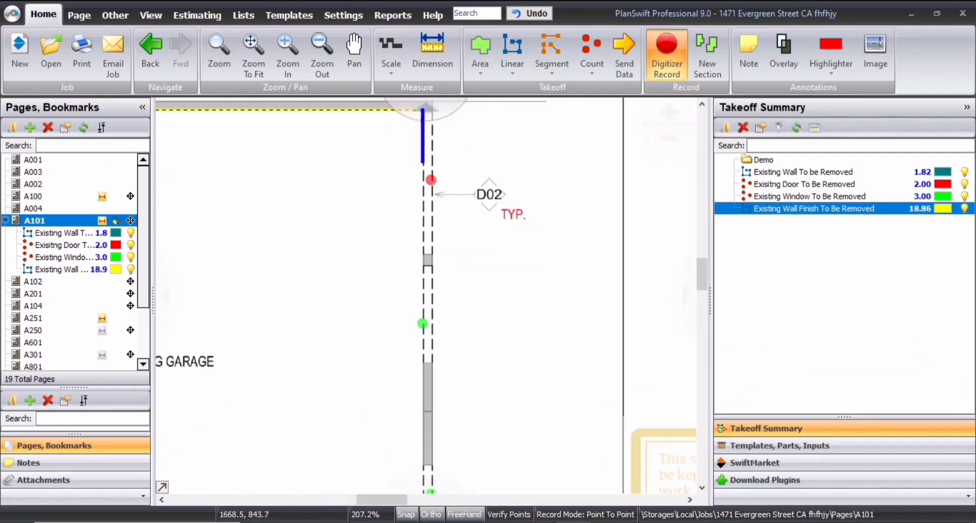
scroll(368, 243, up, 3)
scroll(376, 247, up, 2)
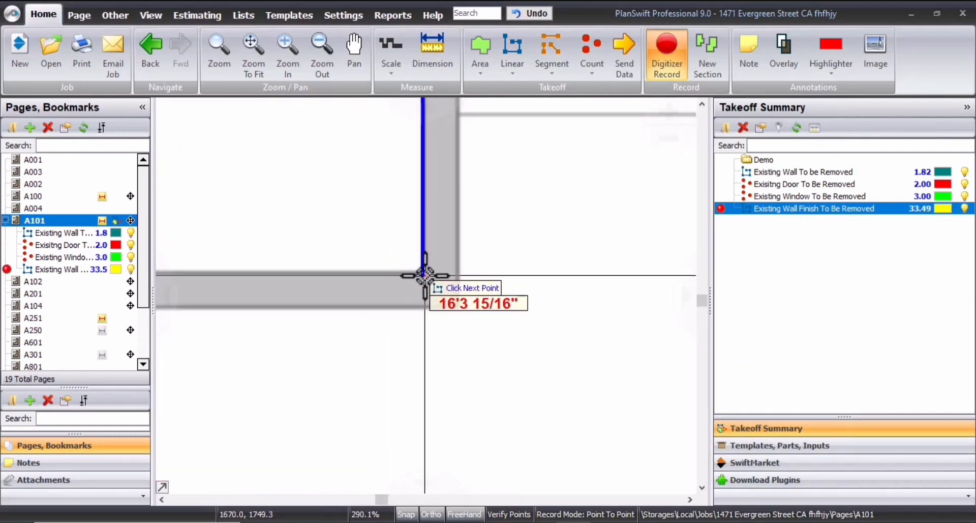
click(424, 275)
Continue the wall finish line along the inner faces of the garage's bottom and left walls back to its start, and finish recording.
scroll(422, 274, down, 5)
scroll(311, 256, up, 3)
scroll(523, 261, up, 4)
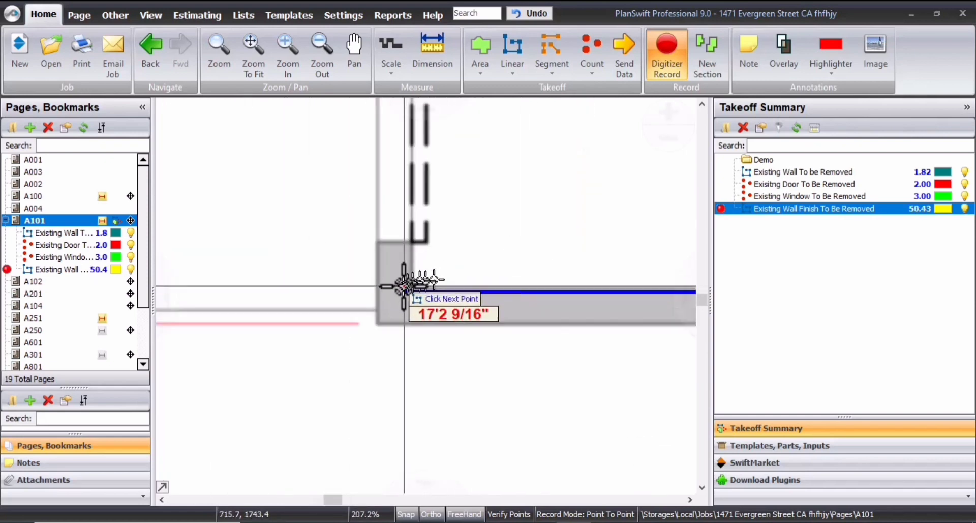
click(410, 278)
scroll(414, 235, down, 5)
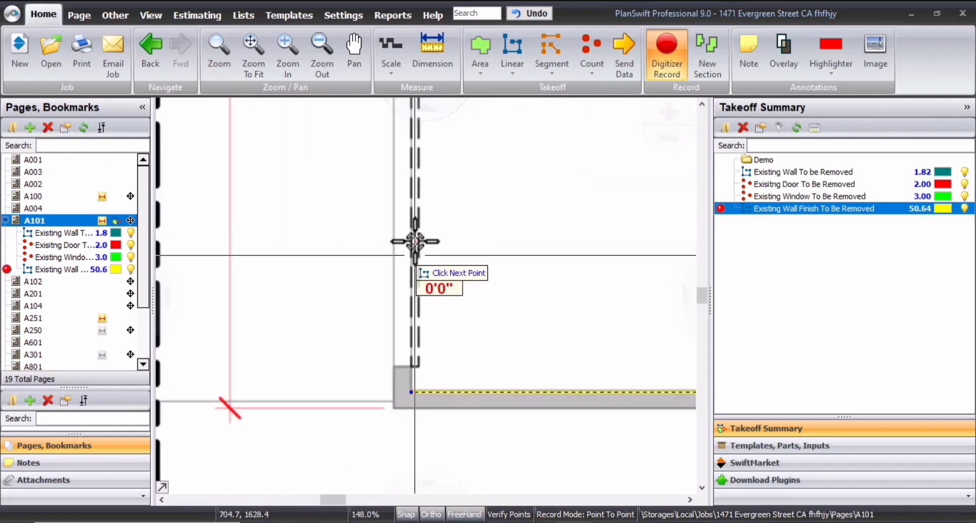
scroll(342, 156, up, 4)
click(342, 156)
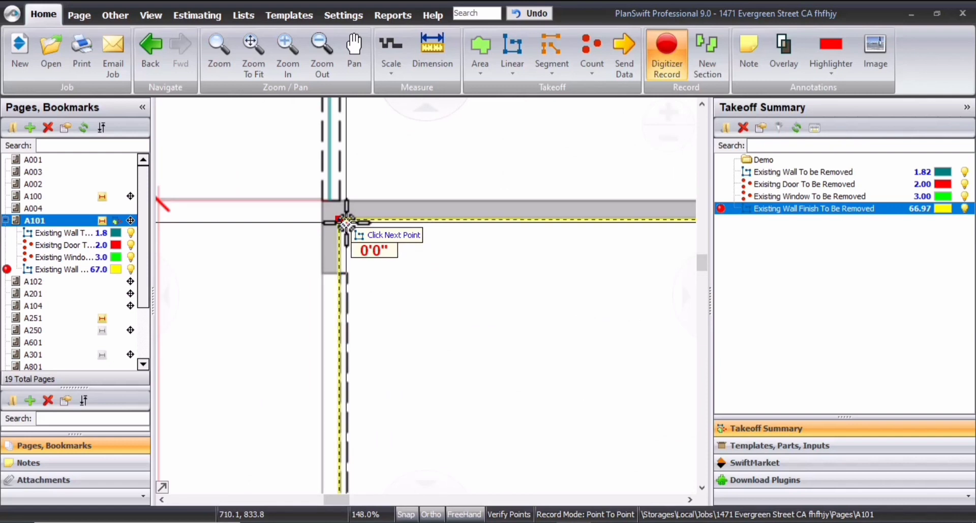
scroll(373, 271, down, 7)
key(Escape)
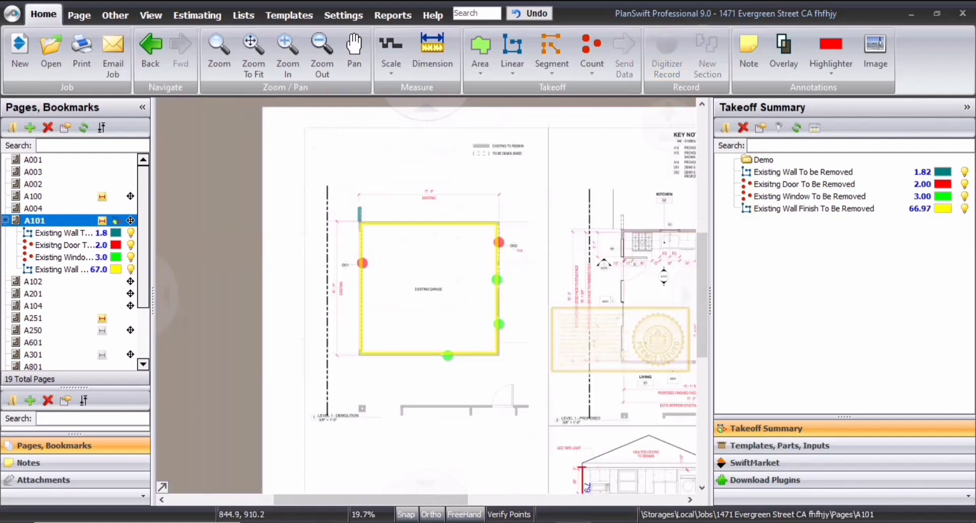
Create an area takeoff named "Existing Flooring To Be Removed" with a solid blue fill.
click(480, 43)
text(E)
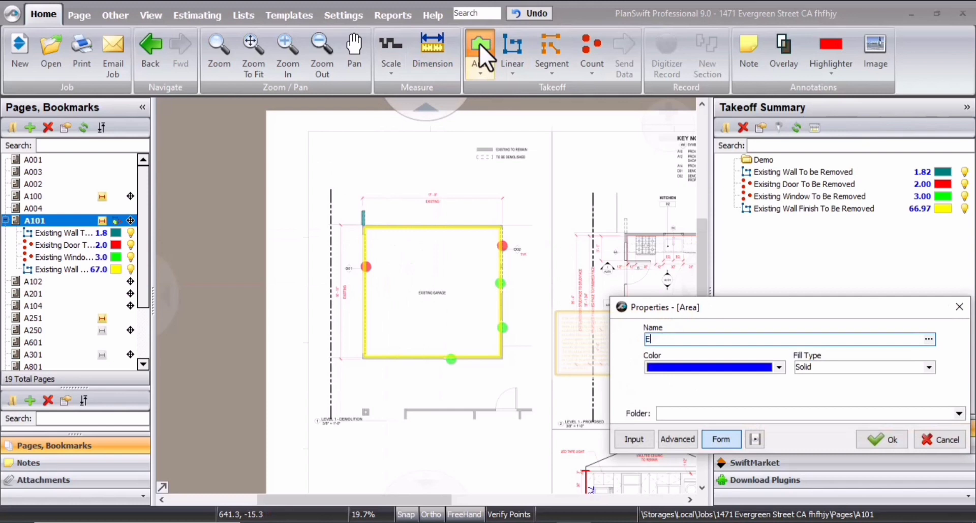
text(xisi)
text(looringn )
text(To Be Re)
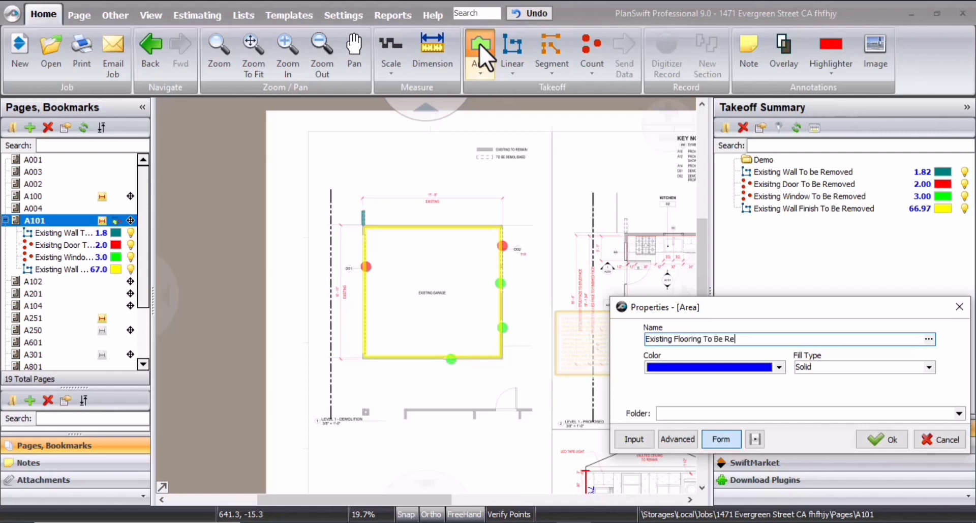
text(moved)
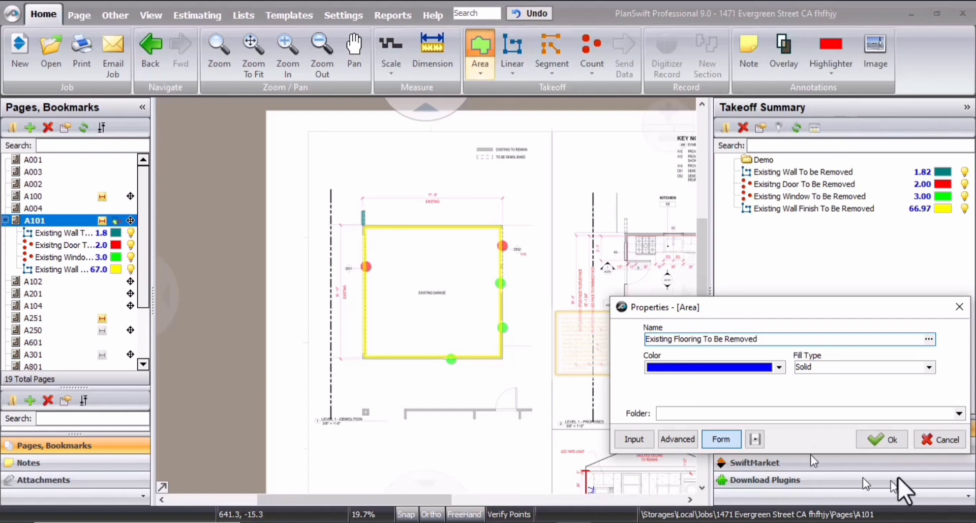
click(882, 439)
Cover the existing garage floor with a box area between opposite inner wall corners, and finish recording.
scroll(383, 232, up, 3)
scroll(362, 216, up, 6)
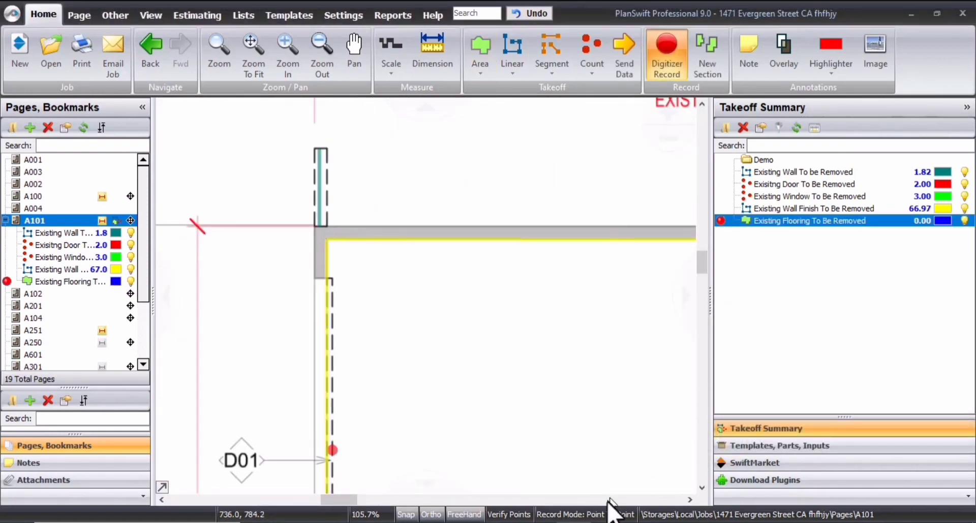
click(343, 256)
scroll(343, 255, down, 4)
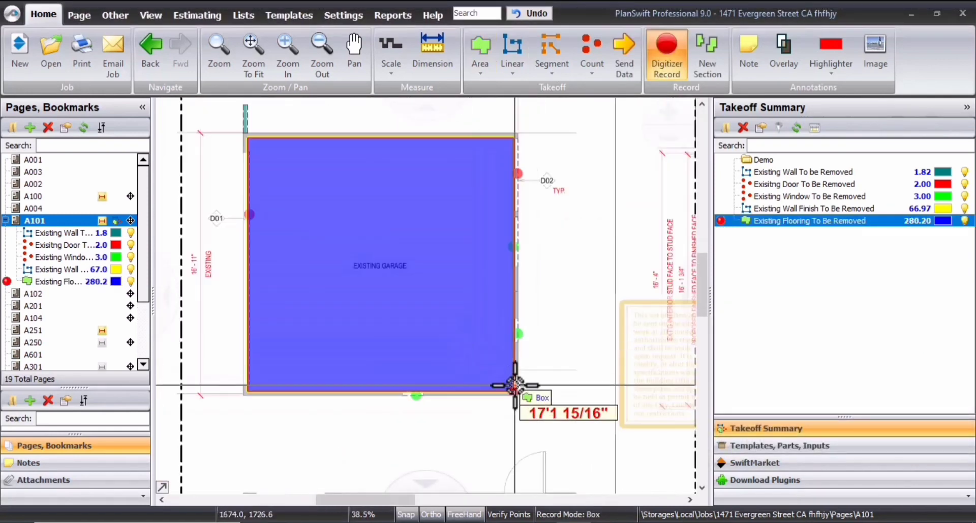
click(516, 391)
scroll(516, 392, down, 3)
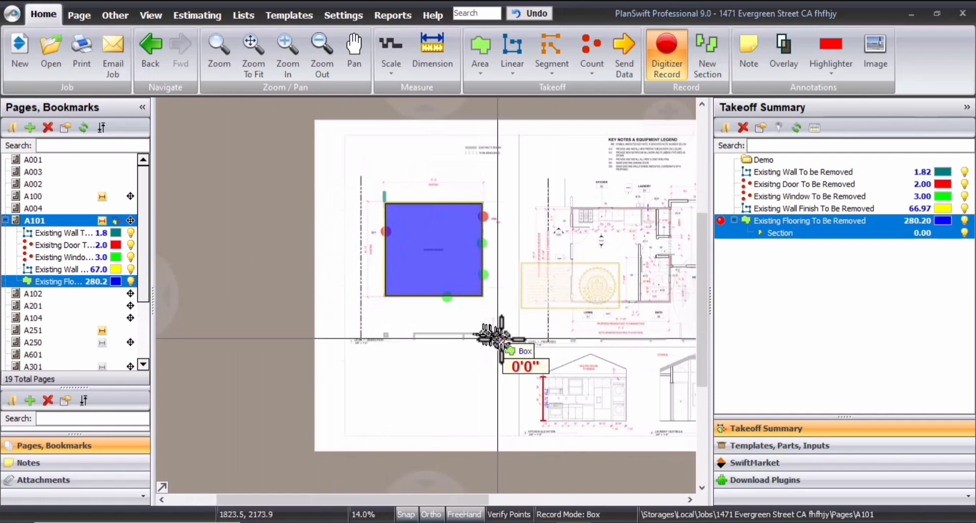
key(Escape)
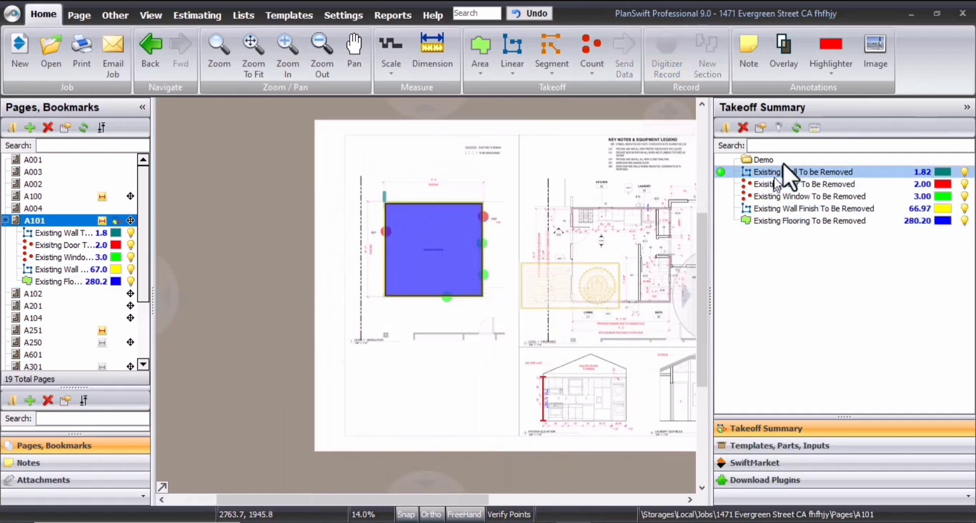
Move the five removal takeoffs, from existing wall through existing flooring, into the Demo folder.
click(786, 173)
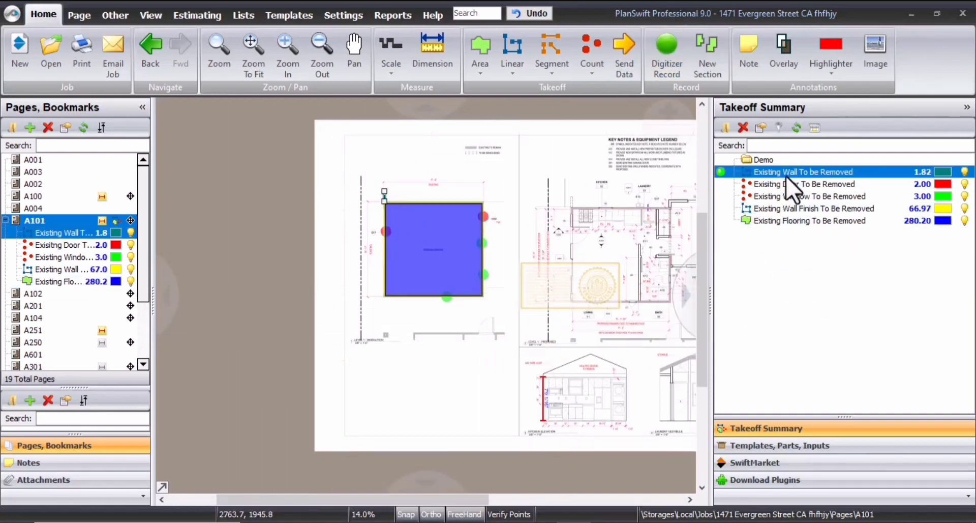
shift+click(803, 220)
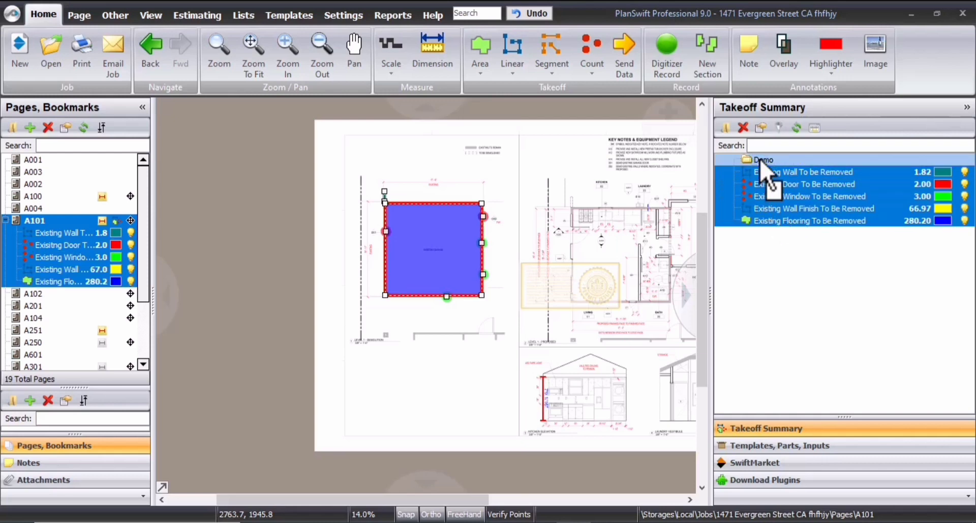